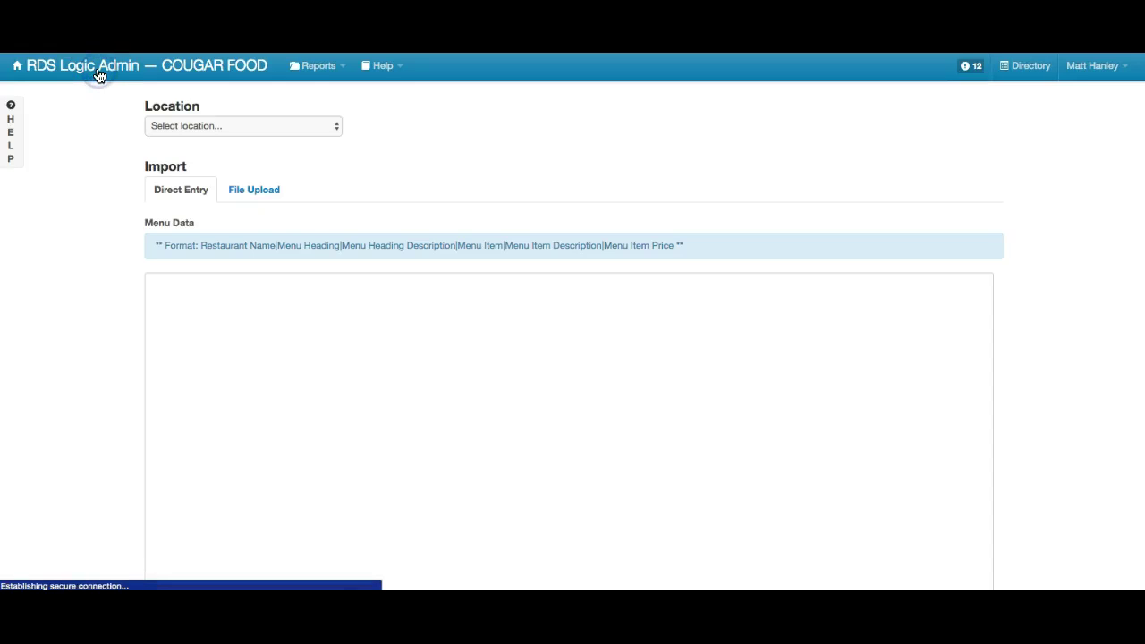
# Open Import Menu from the dashboard grid to reach the empty Direct Entry data box.
pyautogui.scroll(-5, 499, 434)
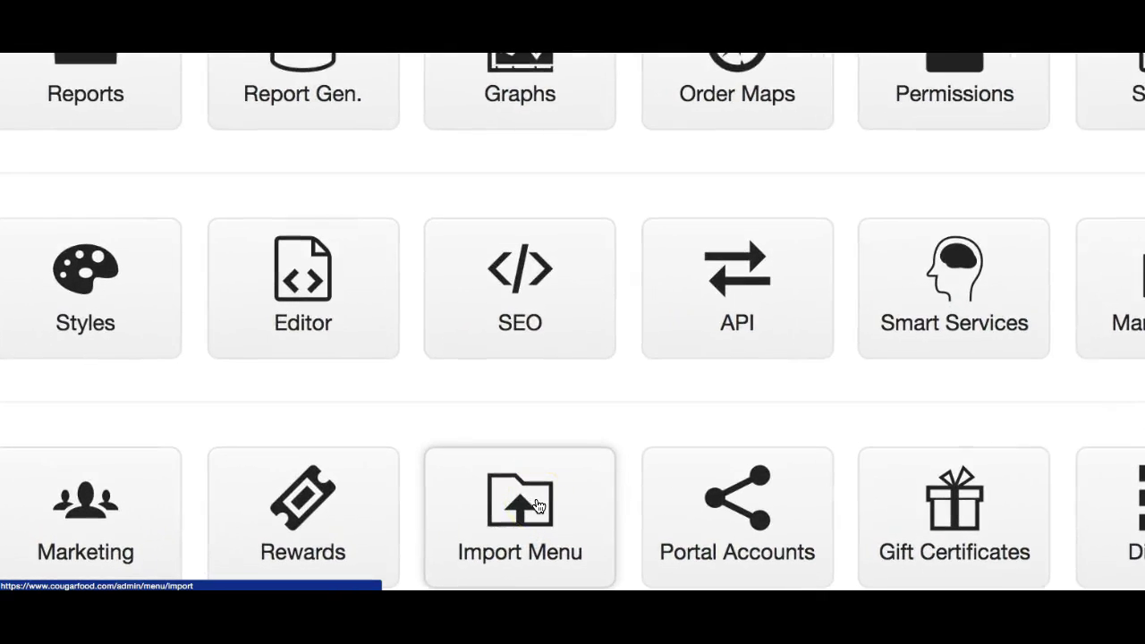
pyautogui.scroll(-1, 536, 501)
pyautogui.click(532, 466)
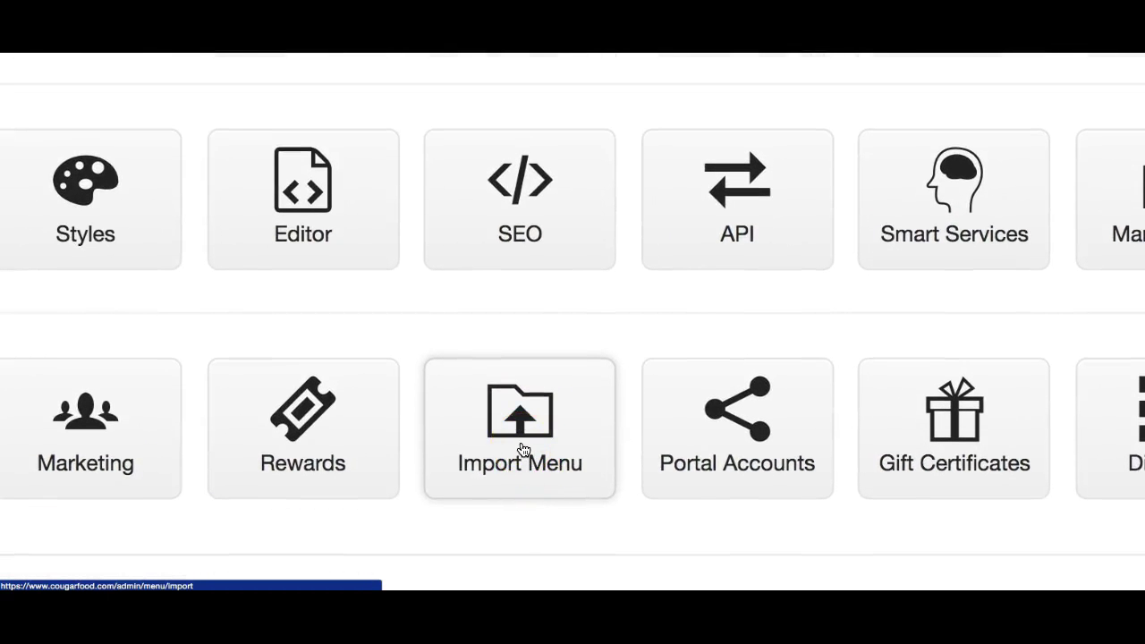
pyautogui.click(523, 445)
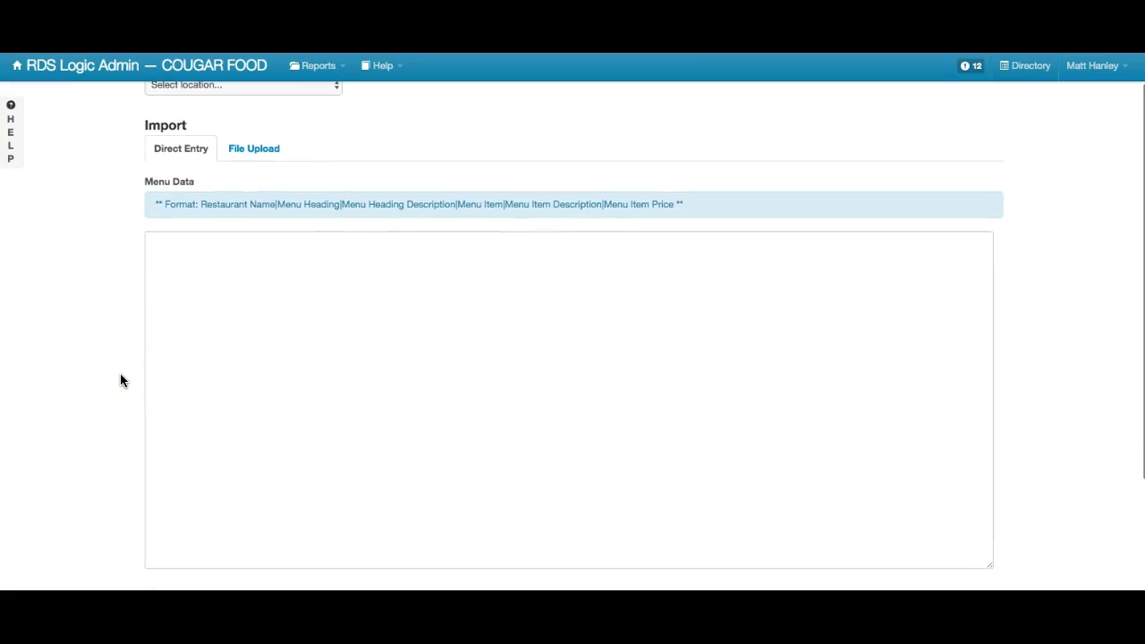
pyautogui.scroll(1, 120, 380)
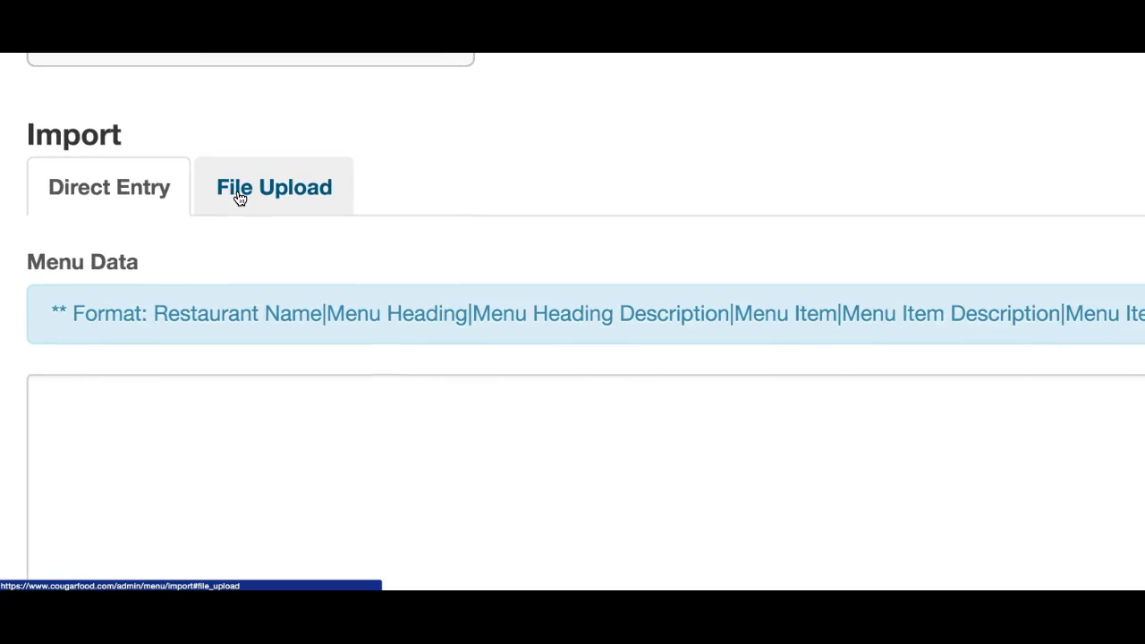
# Switch to File Upload to choose a menu file, then leave through the RDS Logic Admin header link.
pyautogui.click(238, 198)
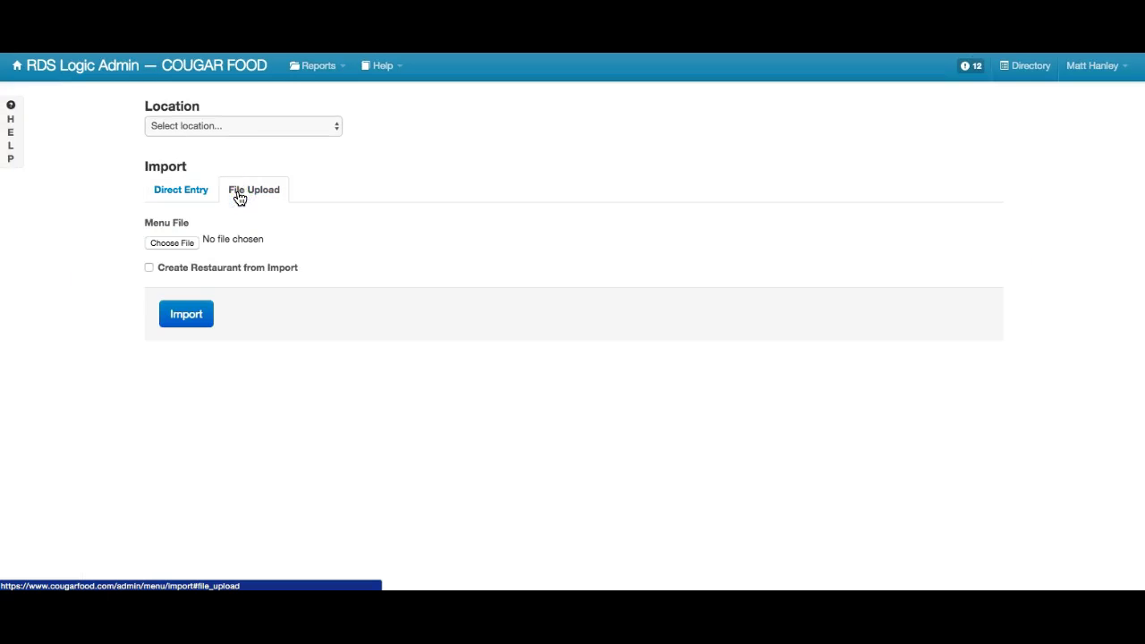
pyautogui.click(224, 236)
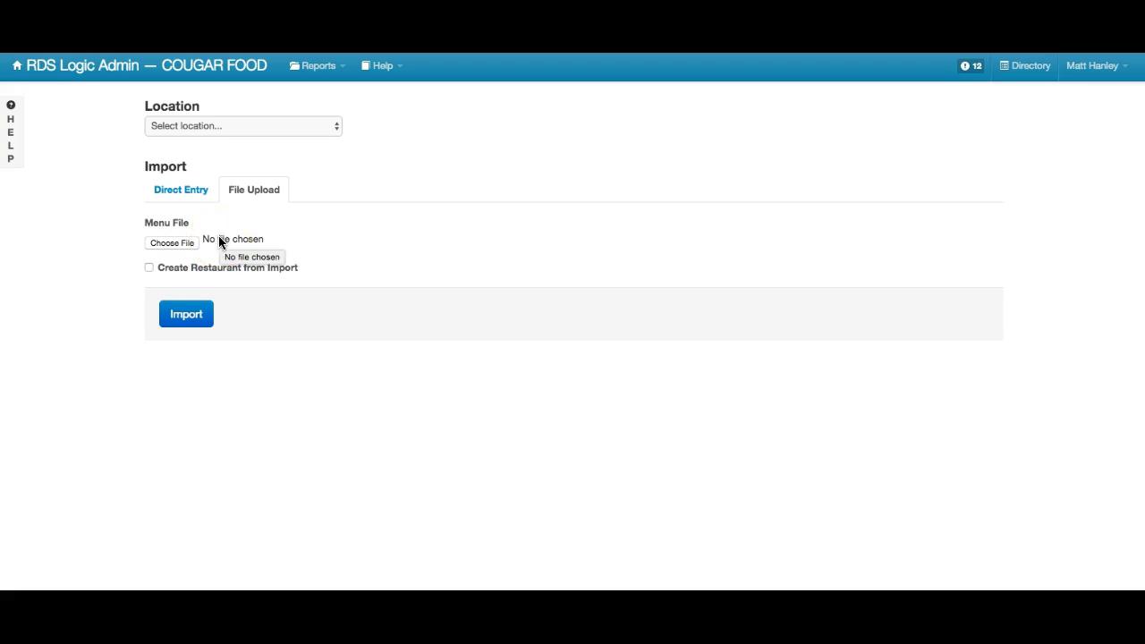
pyautogui.rightClick(178, 68)
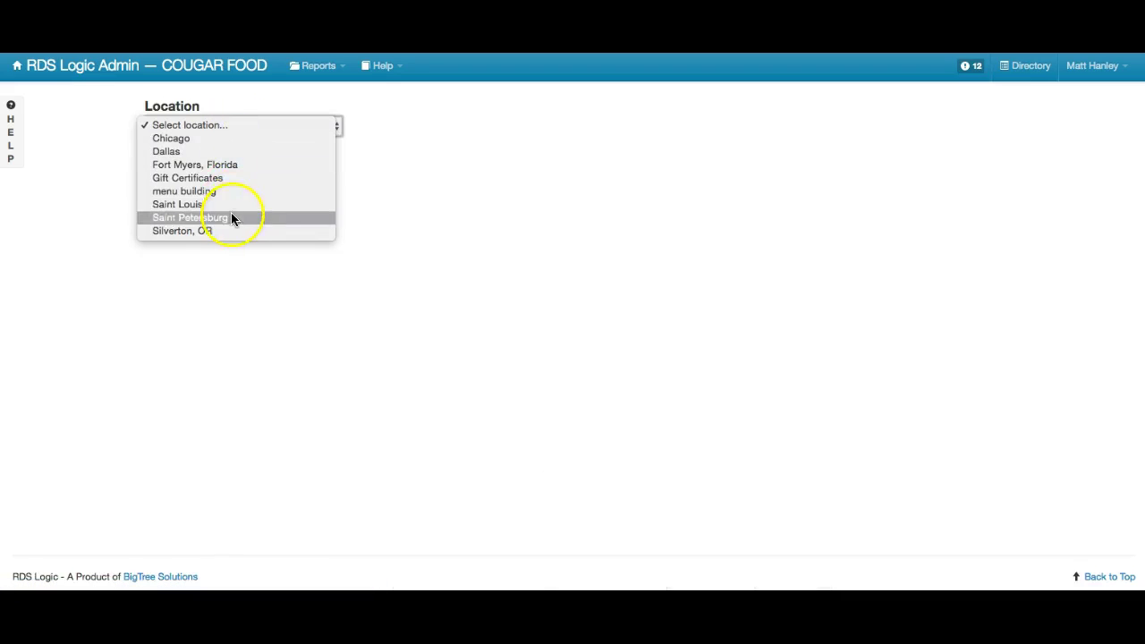
# View the Saint Louis Burger Joint menu with its Appetizers heading, then go back to the dashboard.
pyautogui.click(230, 204)
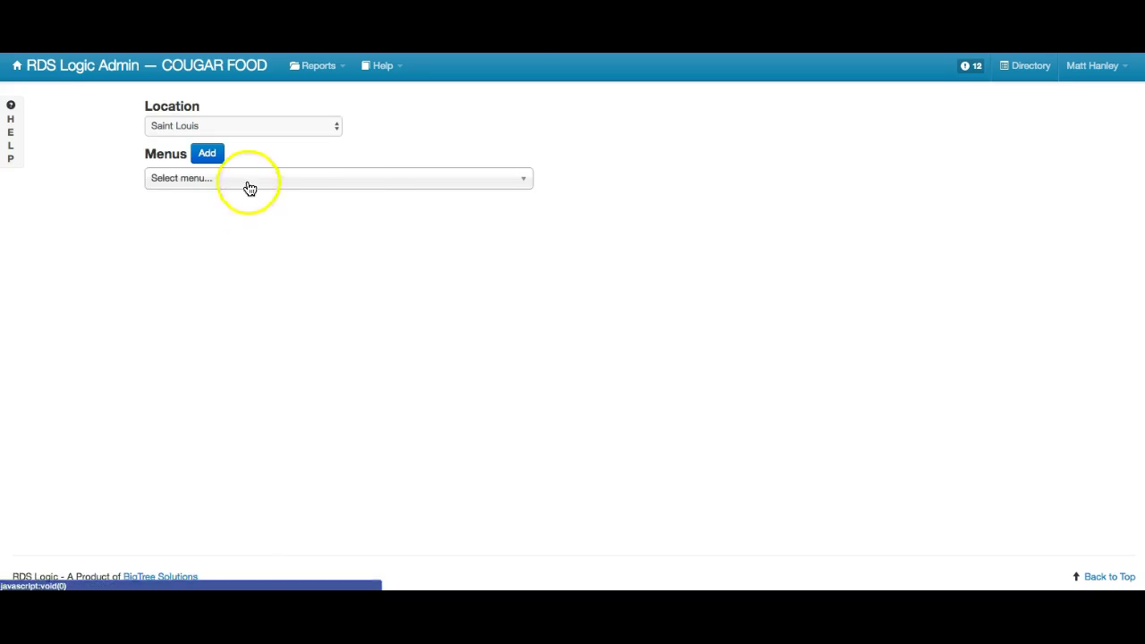
pyautogui.click(248, 179)
pyautogui.click(239, 245)
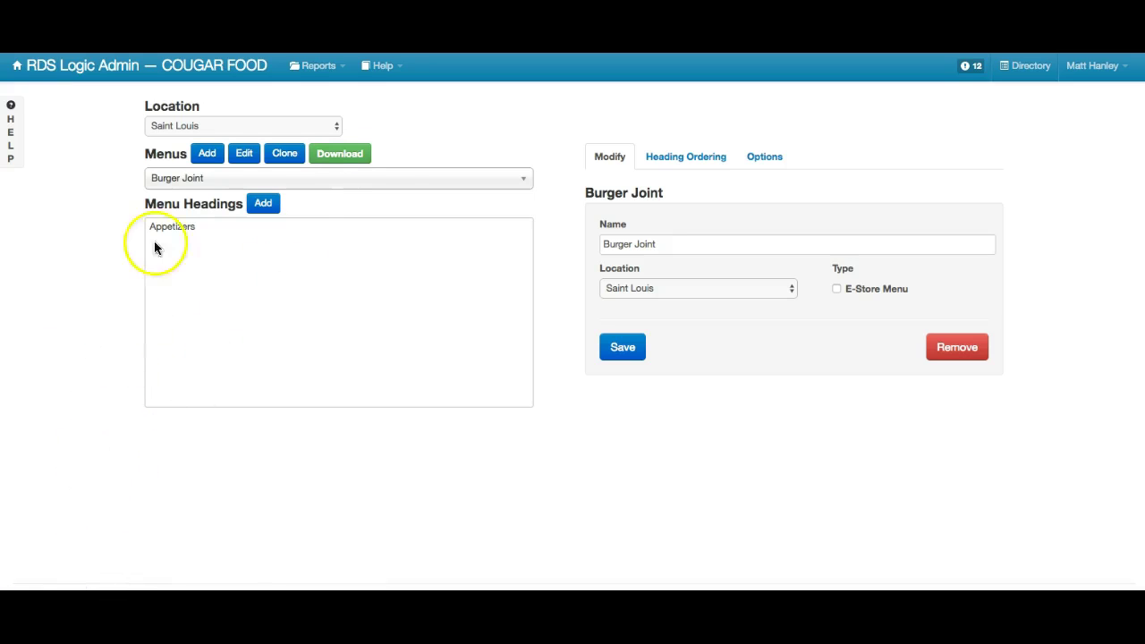
pyautogui.click(171, 185)
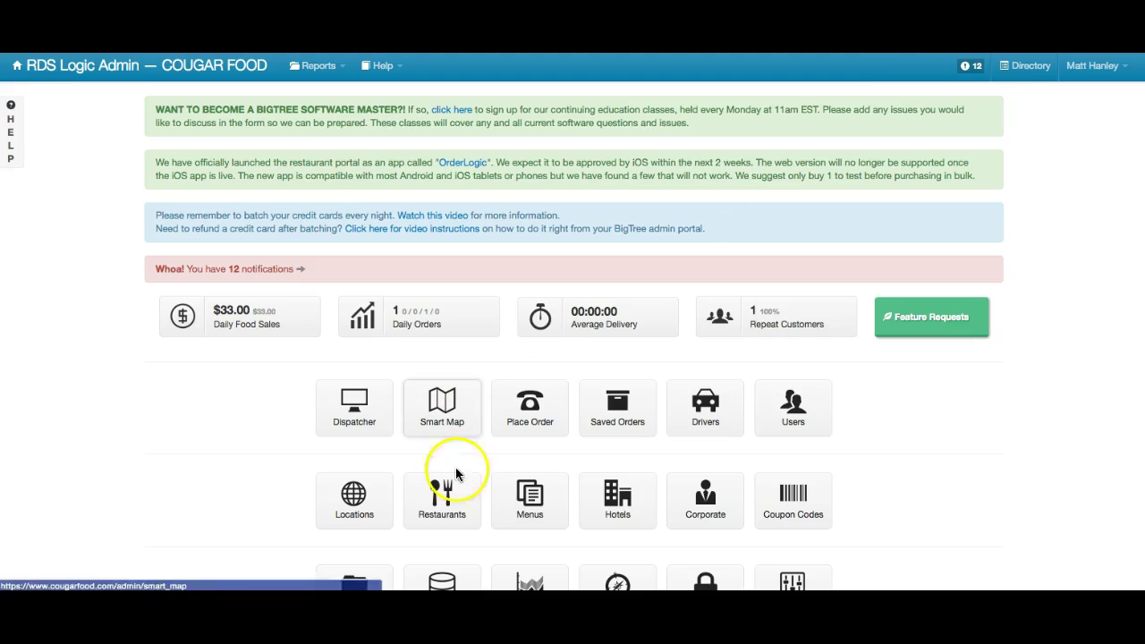
# Reopen Import Menu and return to the Direct Entry tab.
pyautogui.scroll(-3, 483, 483)
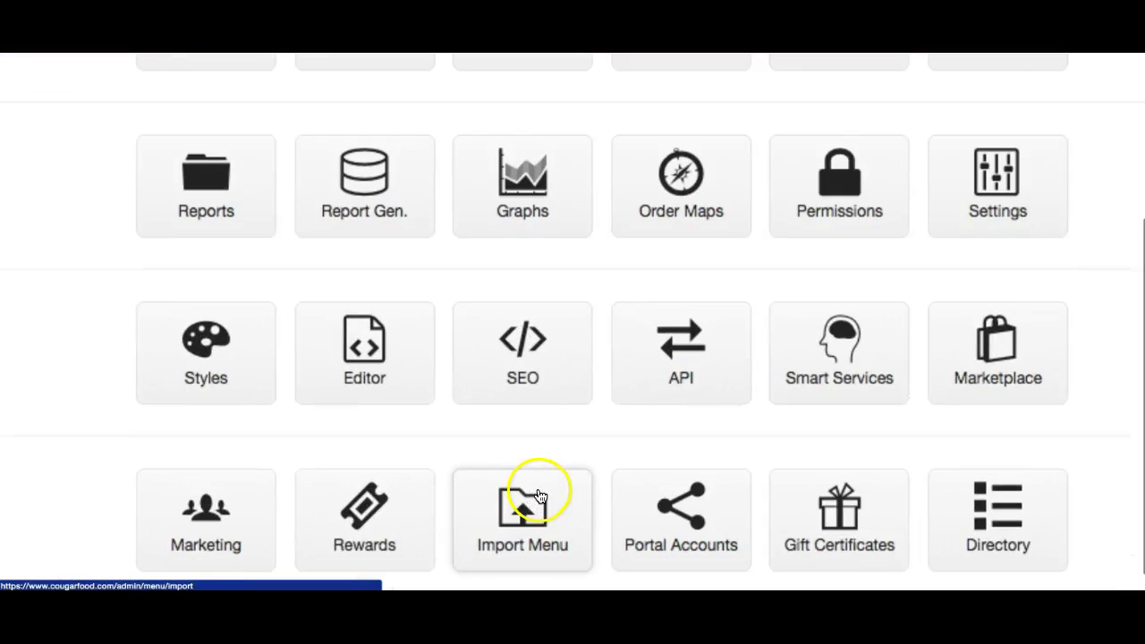
pyautogui.click(534, 491)
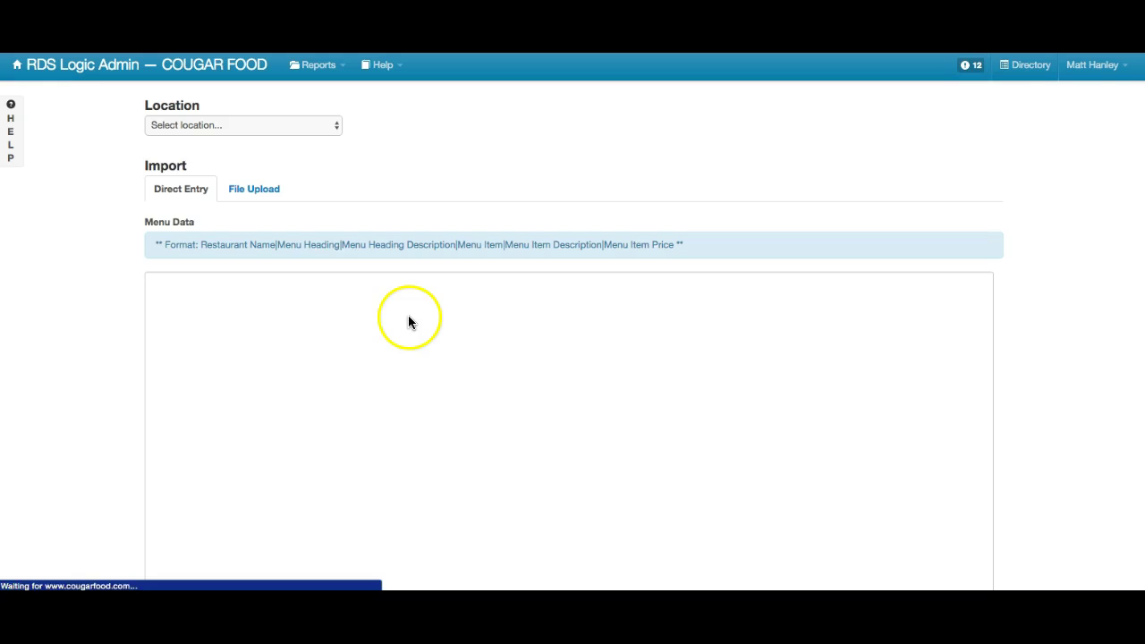
pyautogui.click(266, 188)
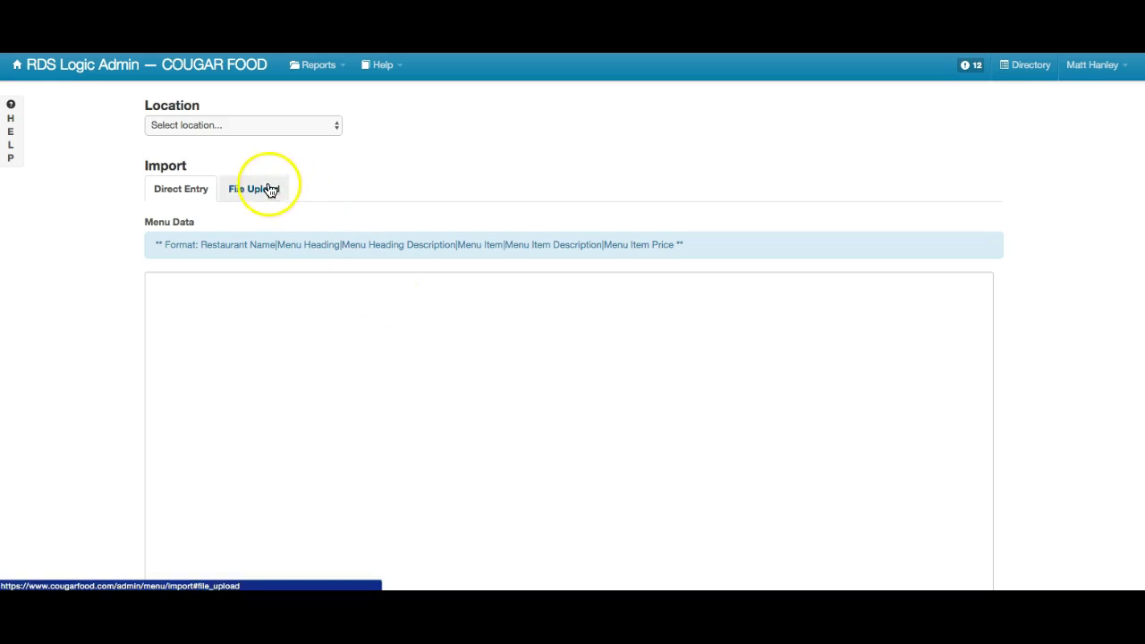
pyautogui.click(192, 192)
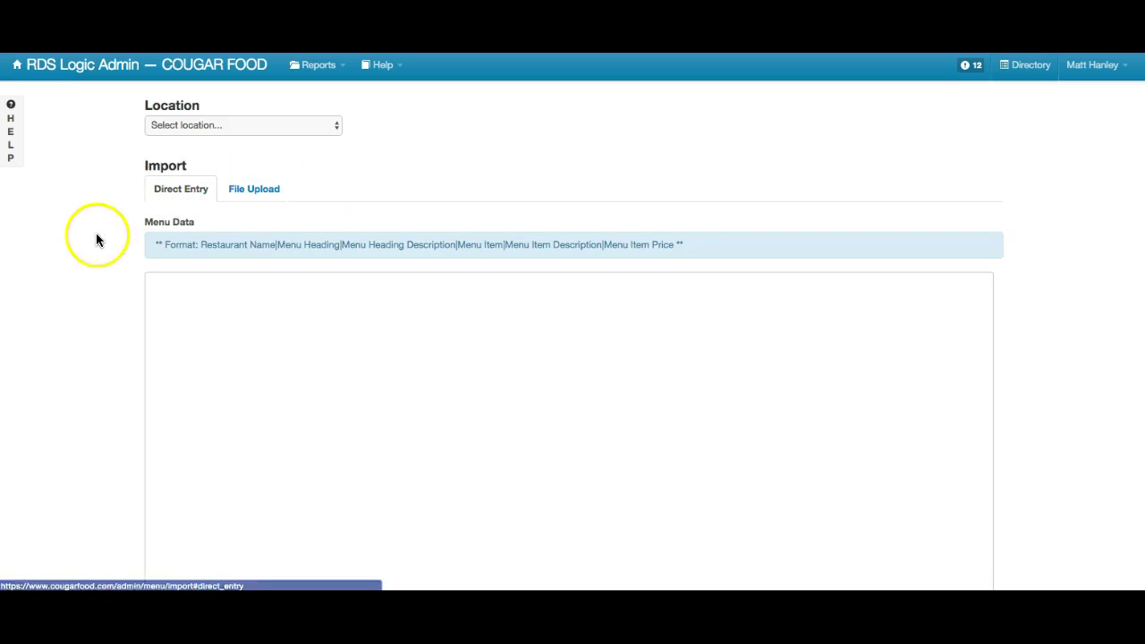
pyautogui.scroll(-1, 114, 264)
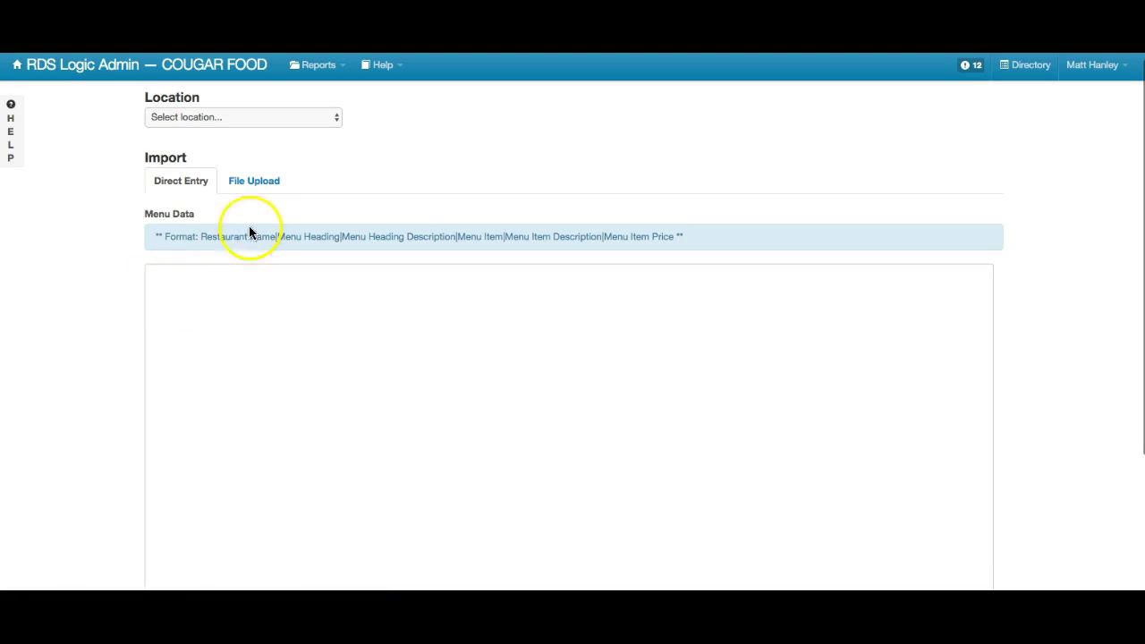
# Copy the pipe-delimited format template line into the Menu Data box.
pyautogui.moveTo(201, 236); pyautogui.dragTo(676, 238)
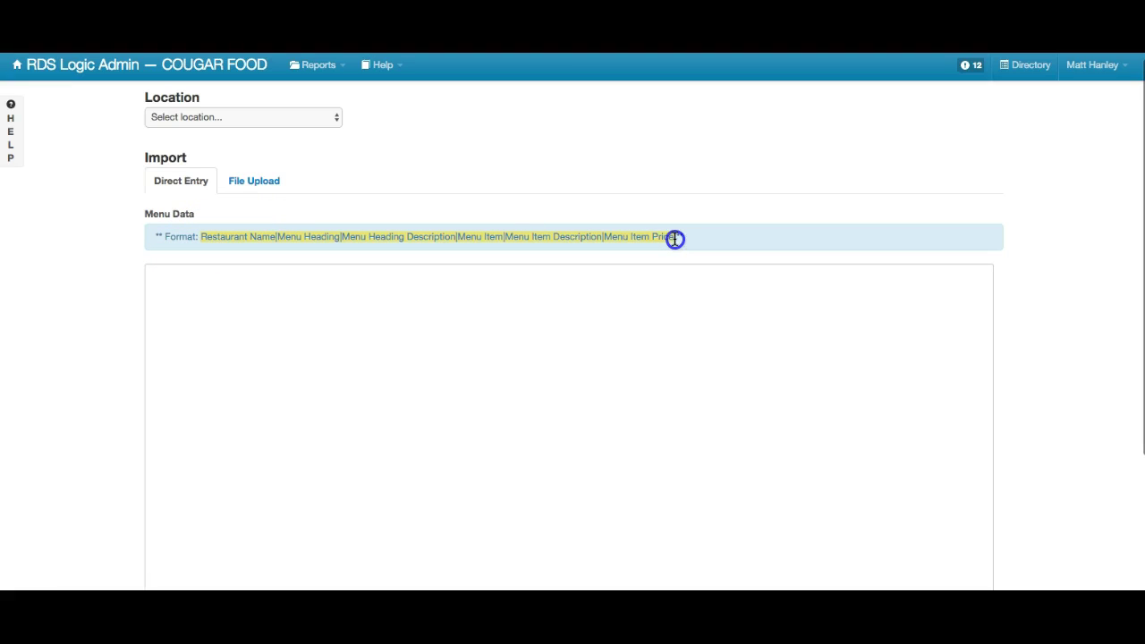
pyautogui.hotkey('ctrl', 'c')
pyautogui.click(542, 317)
pyautogui.hotkey('ctrl', 'v')
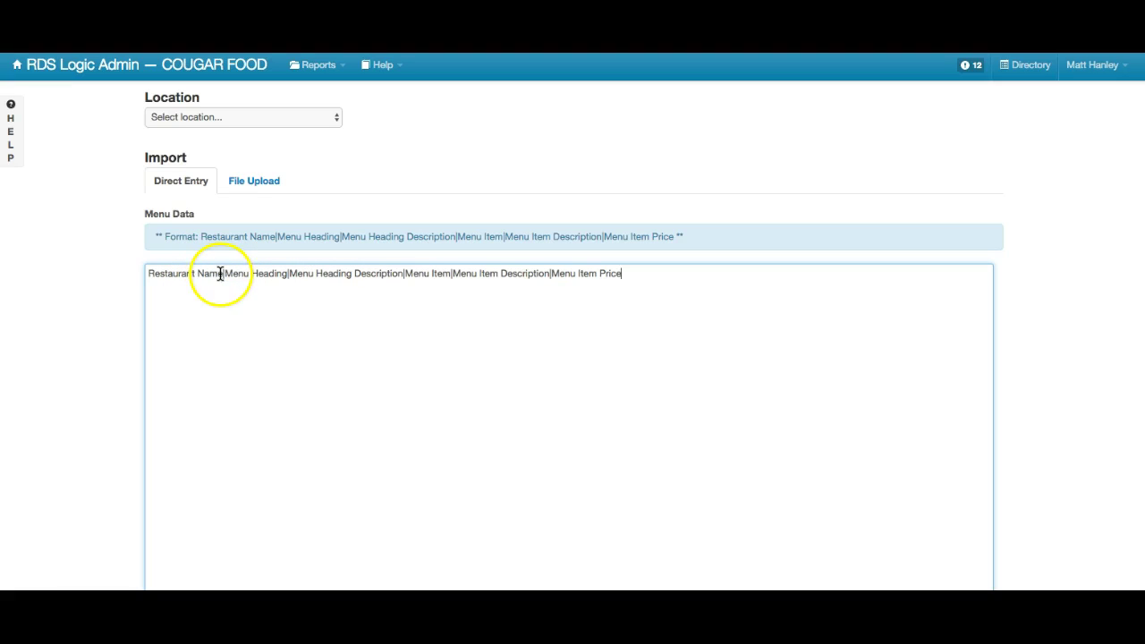
# Replace the placeholders with restaurant 'Matts Restaurant', heading 'Appetizers', description 'We have great Appetizers'.
pyautogui.click(158, 272)
pyautogui.moveTo(158, 272); pyautogui.dragTo(128, 269)
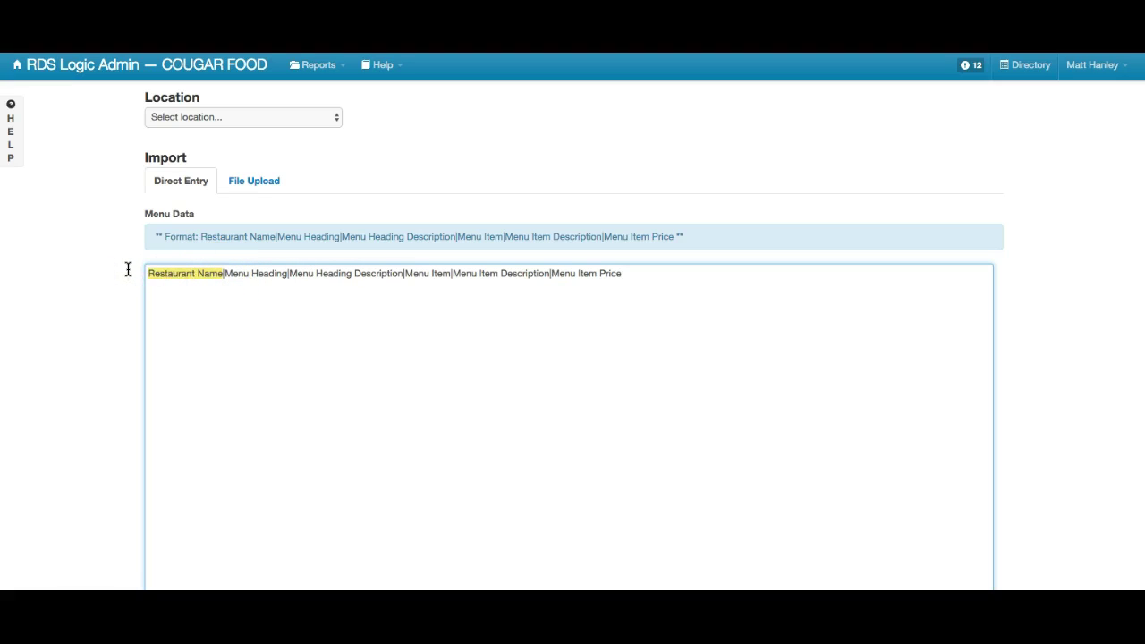
pyautogui.write('Matts Resta')
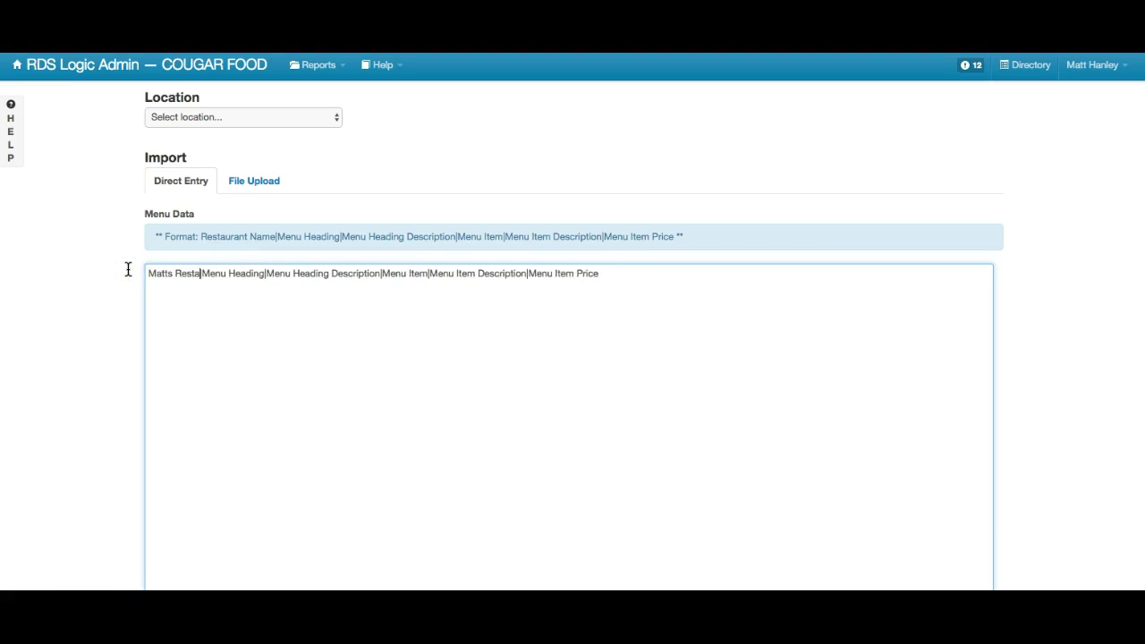
pyautogui.write('urant')
pyautogui.click(287, 274)
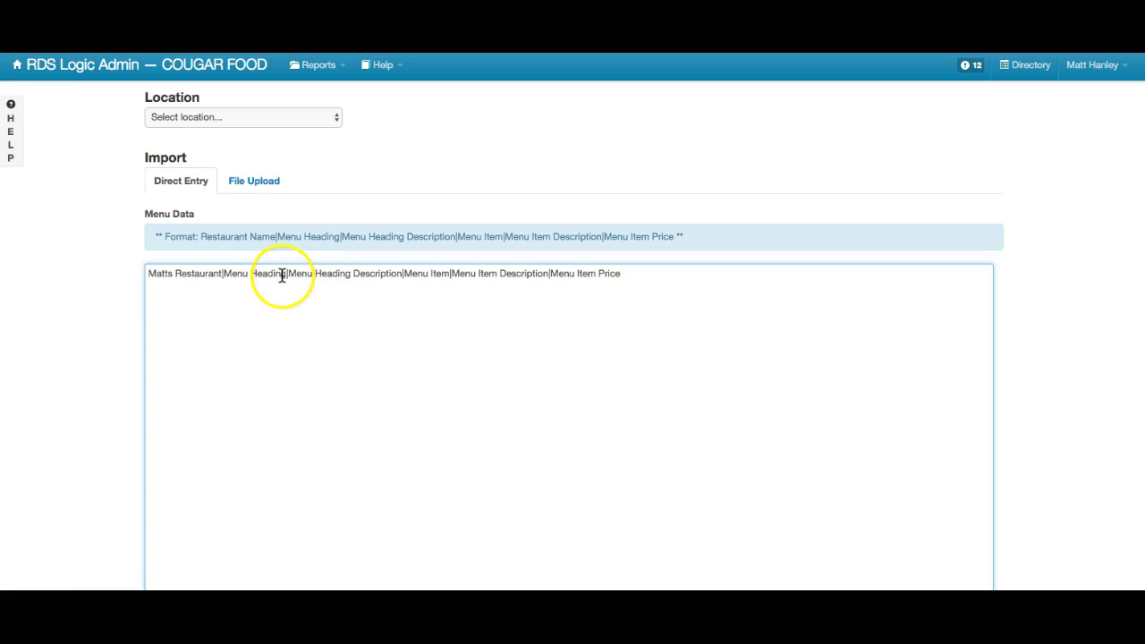
pyautogui.moveTo(286, 274); pyautogui.dragTo(234, 275)
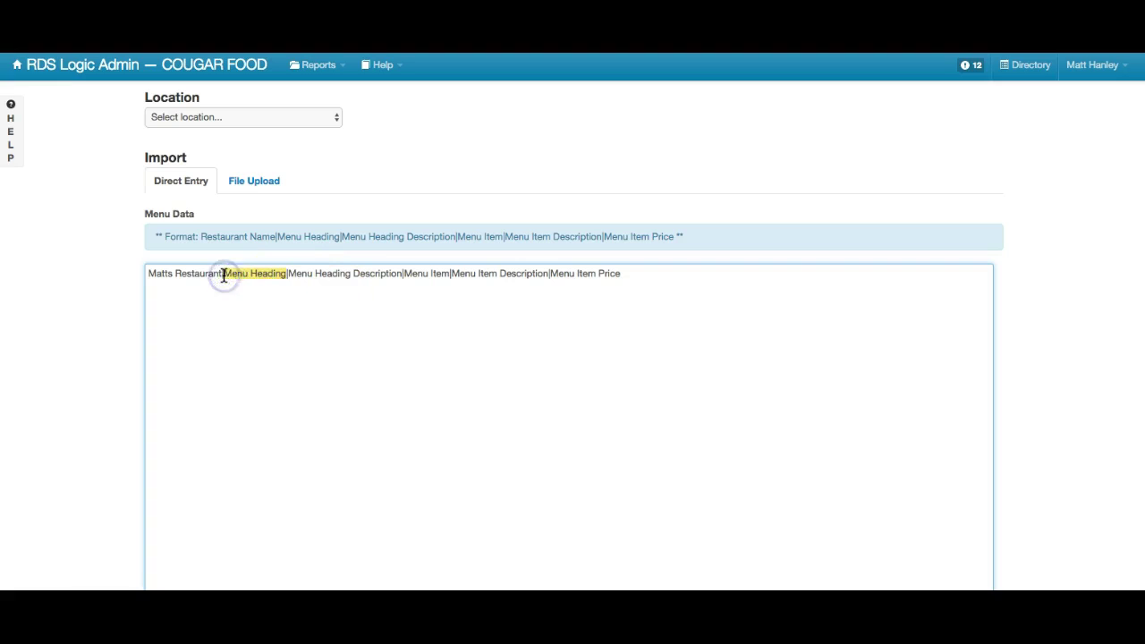
pyautogui.write('Wi')
pyautogui.press('BackSpace')
pyautogui.press('BackSpace')
pyautogui.write('Appetizers')
pyautogui.click(298, 273)
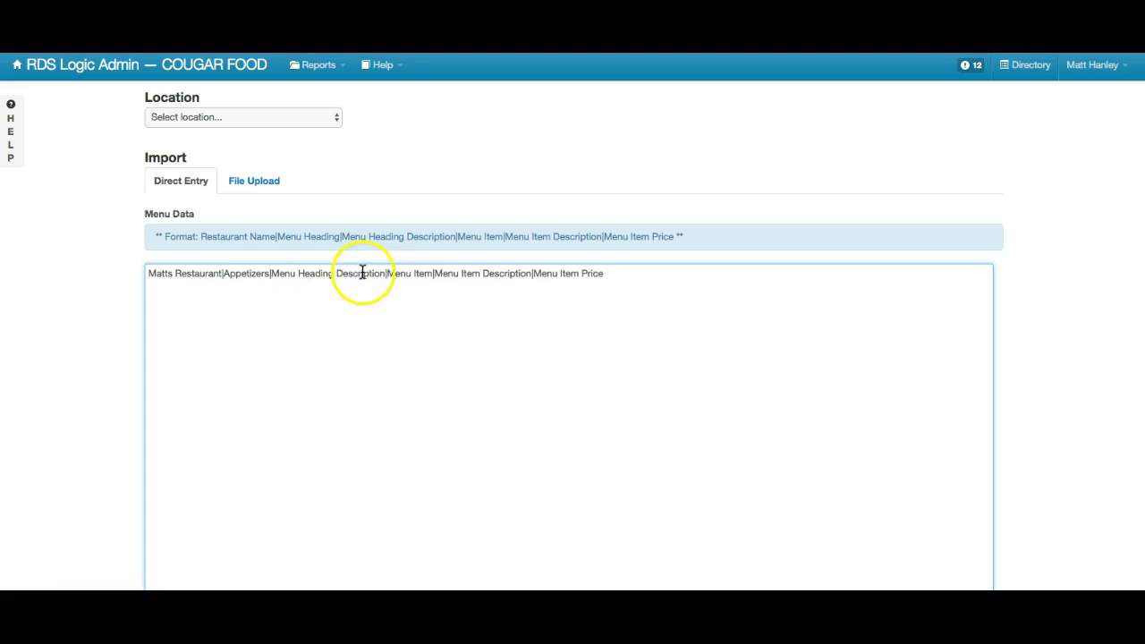
pyautogui.moveTo(385, 272); pyautogui.dragTo(266, 276)
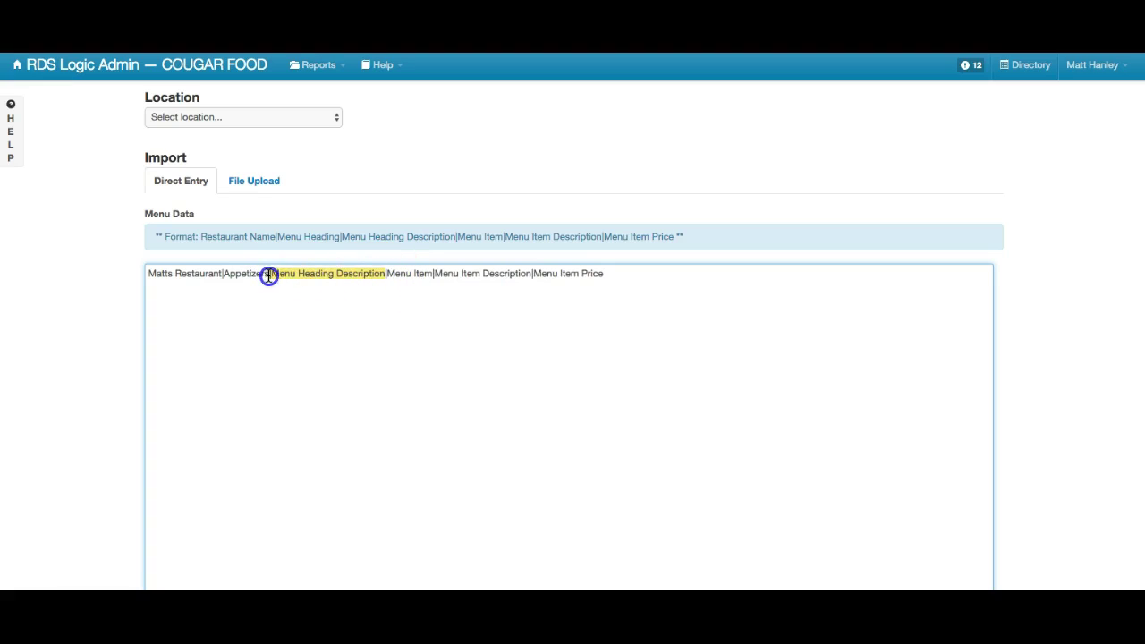
pyautogui.write('We have g')
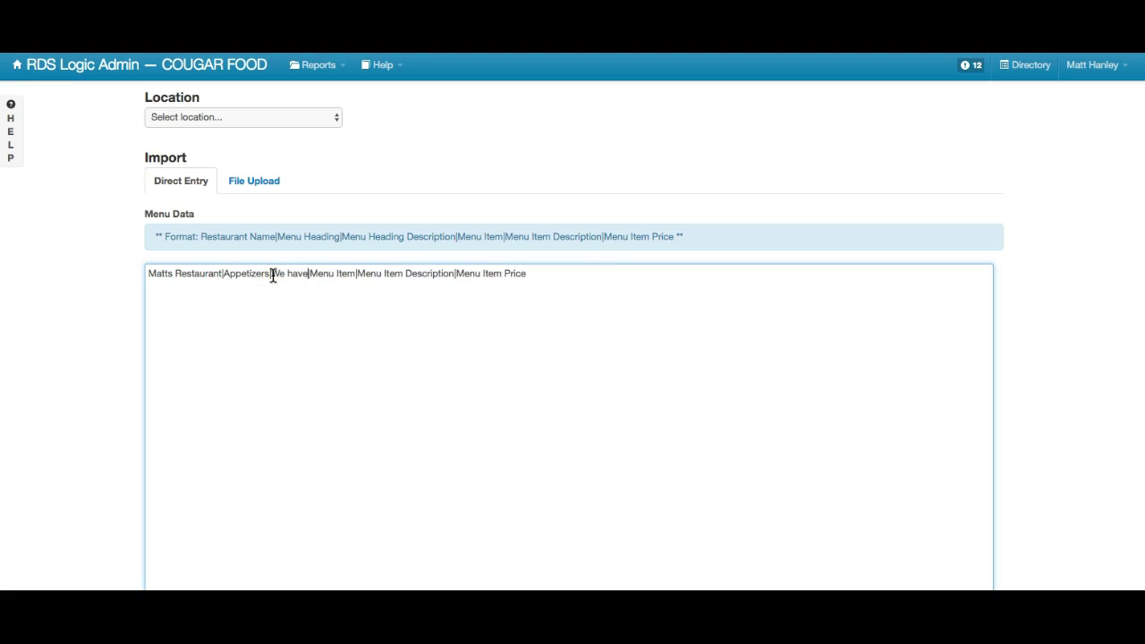
pyautogui.write('reat Appet')
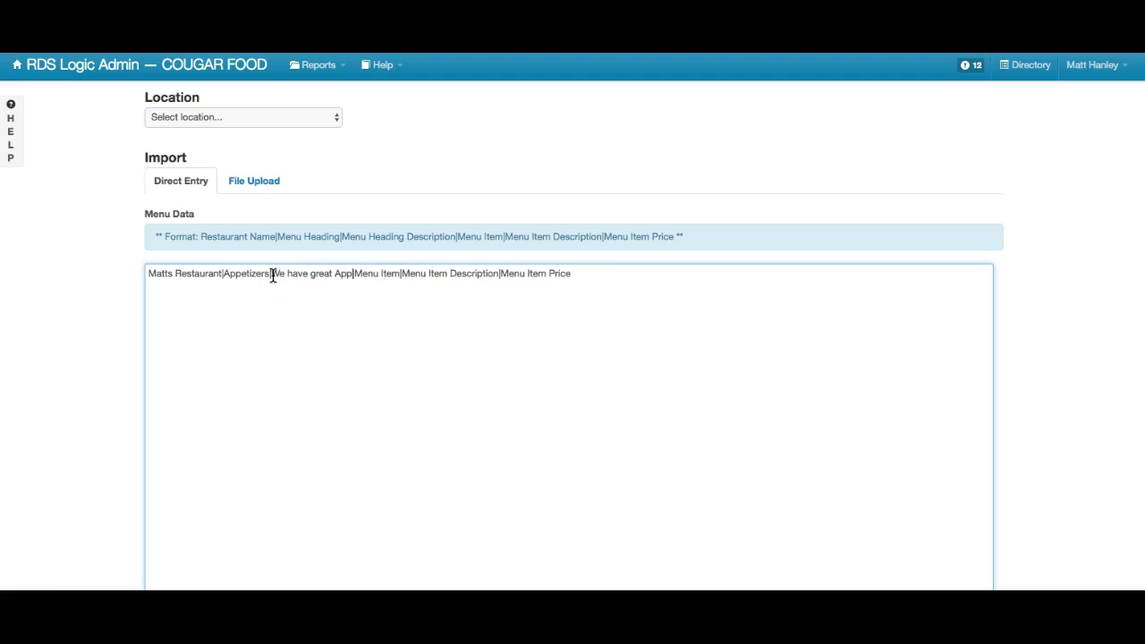
pyautogui.write('izers')
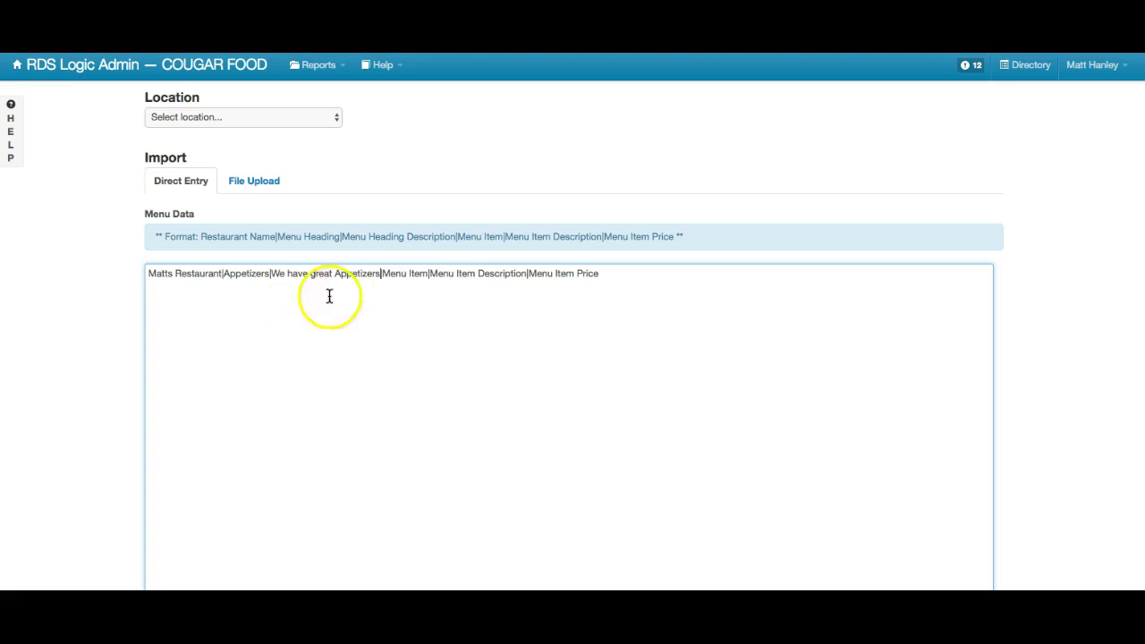
# Fill in the item Wings, description 'Our wings are the best', and price 5.99.
pyautogui.click(421, 276)
pyautogui.moveTo(427, 274); pyautogui.dragTo(384, 277)
pyautogui.write('Wings')
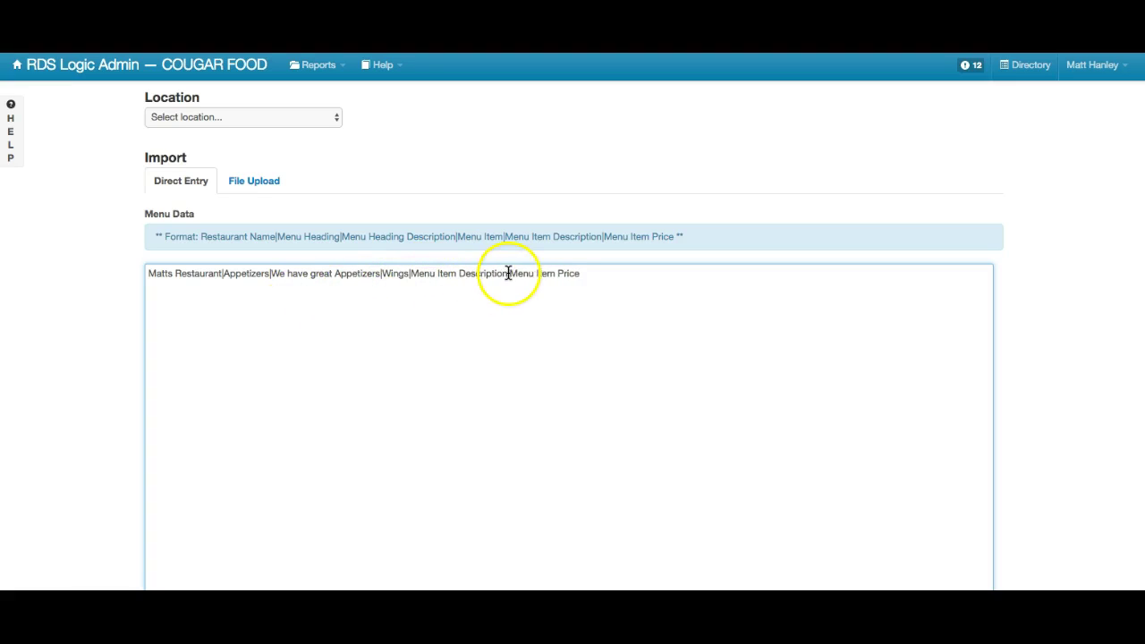
pyautogui.moveTo(505, 274); pyautogui.dragTo(415, 275)
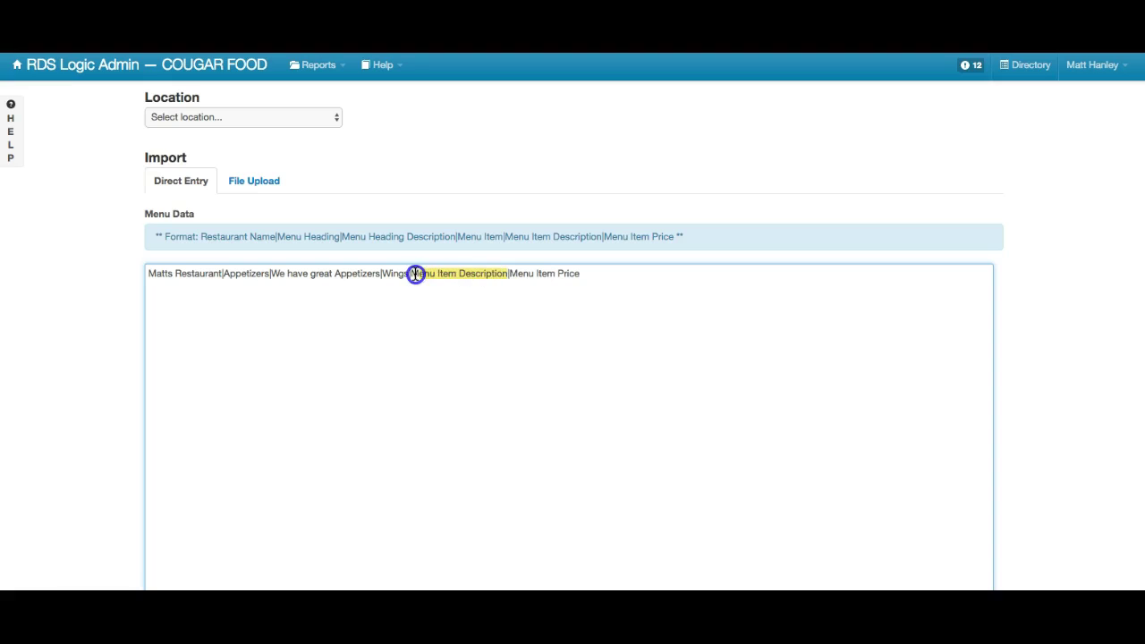
pyautogui.write('Our wings are th')
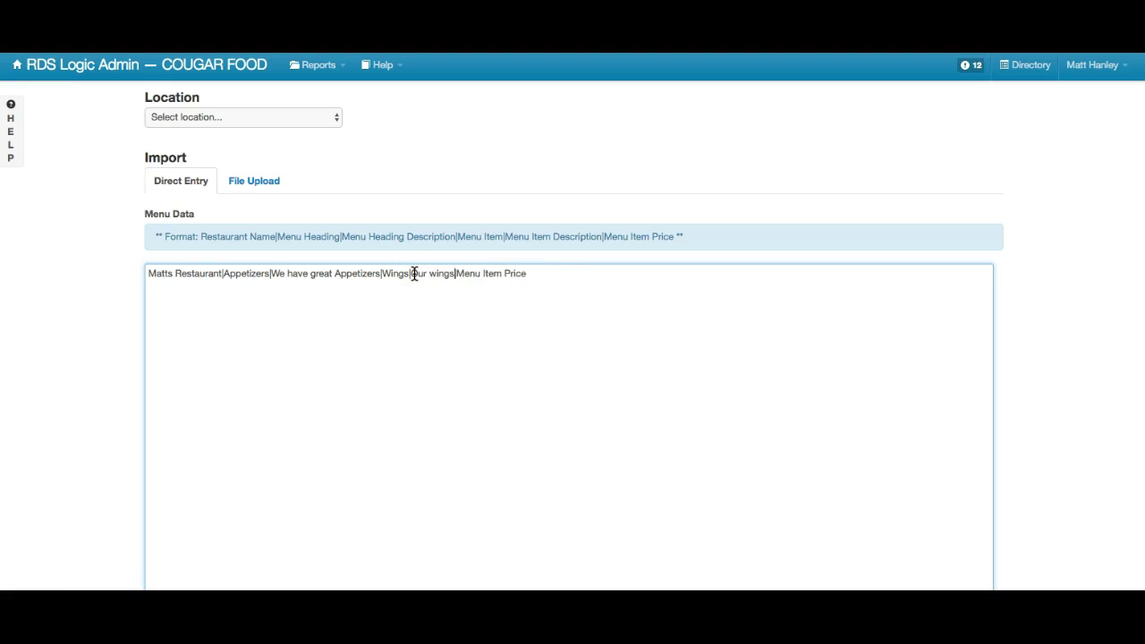
pyautogui.write('e best')
pyautogui.moveTo(612, 274); pyautogui.dragTo(517, 277)
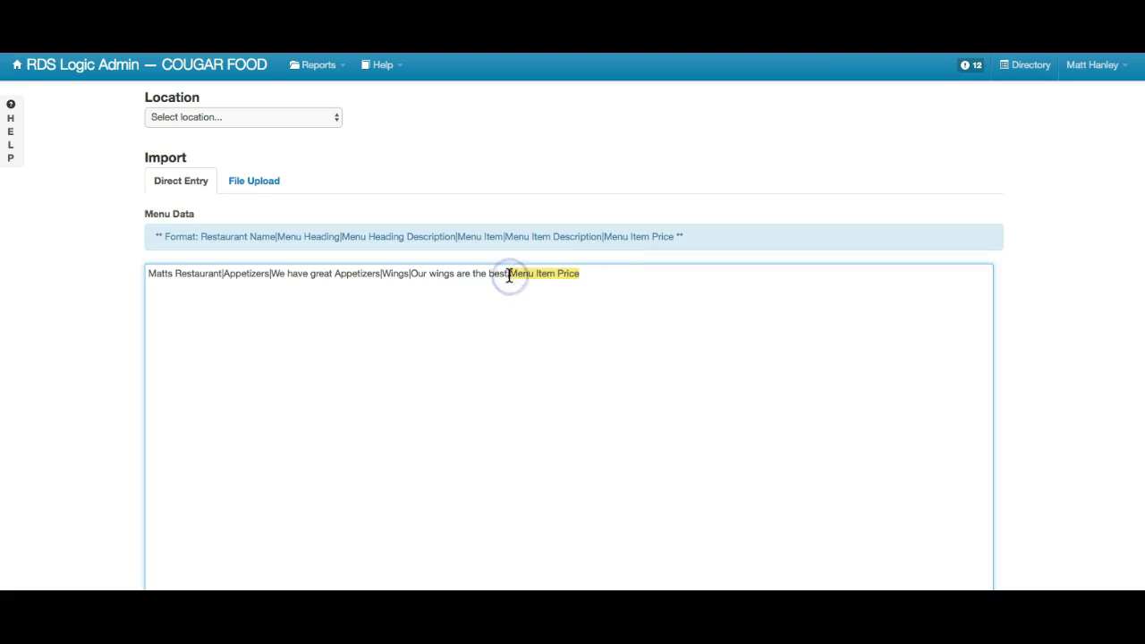
pyautogui.write('5.99')
# Duplicate the Wings line below, rename it Fries, and clear the copied description.
pyautogui.hotkey('ctrl', 'a')
pyautogui.hotkey('ctrl', 'c')
pyautogui.press('Right')
pyautogui.press('Return')
pyautogui.hotkey('ctrl', 'v')
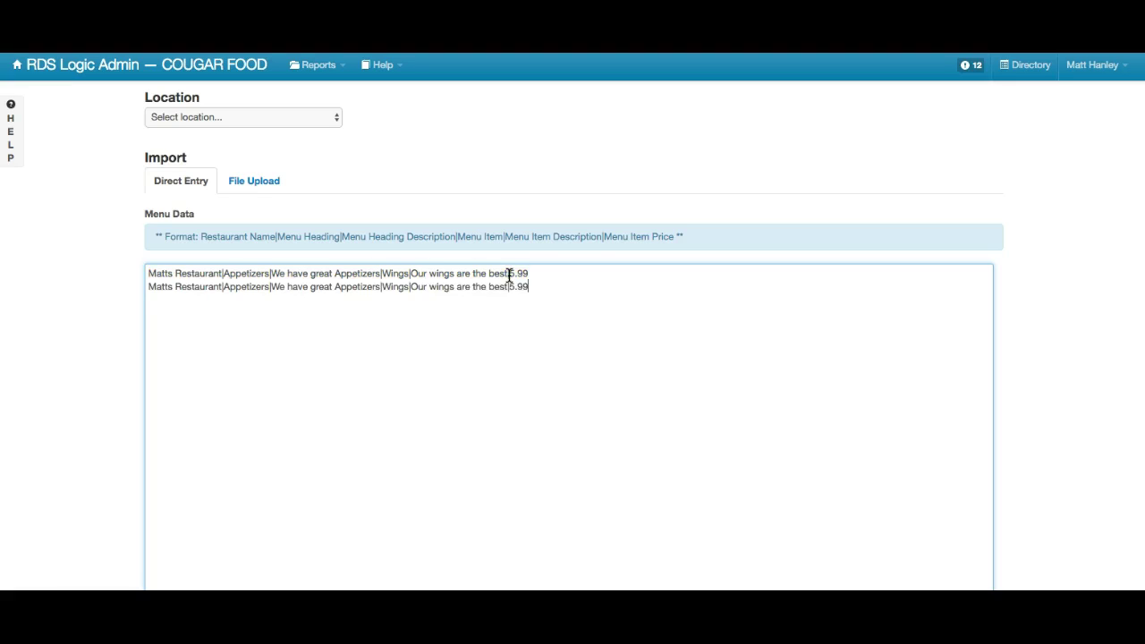
pyautogui.moveTo(406, 289); pyautogui.dragTo(386, 288)
pyautogui.press('BackSpace')
pyautogui.write('Fries|')
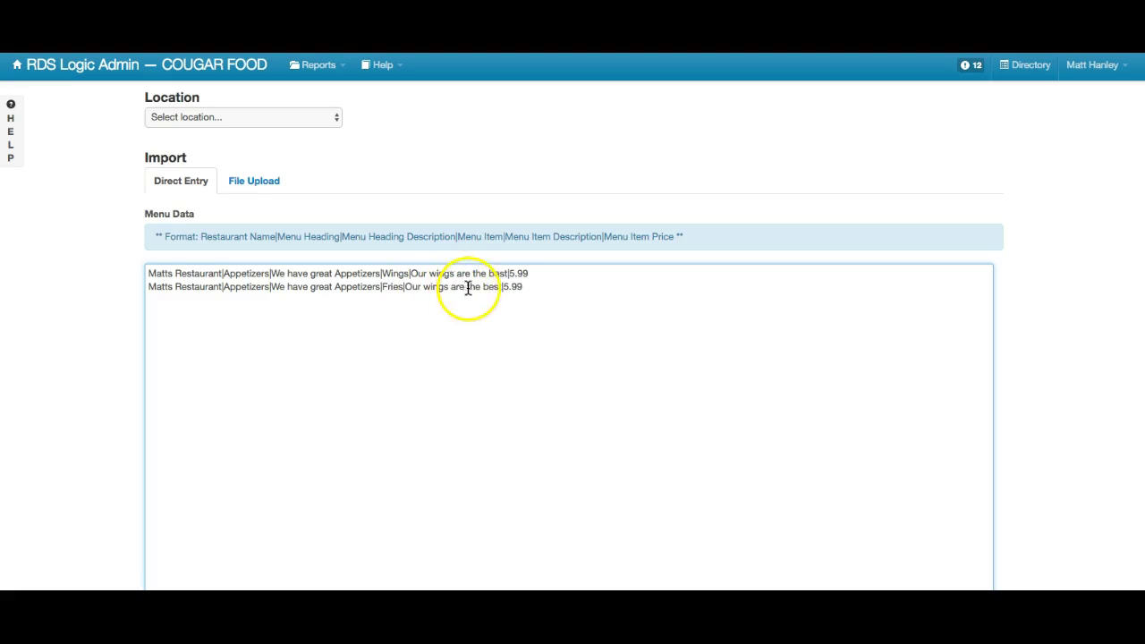
pyautogui.moveTo(499, 287); pyautogui.dragTo(404, 287)
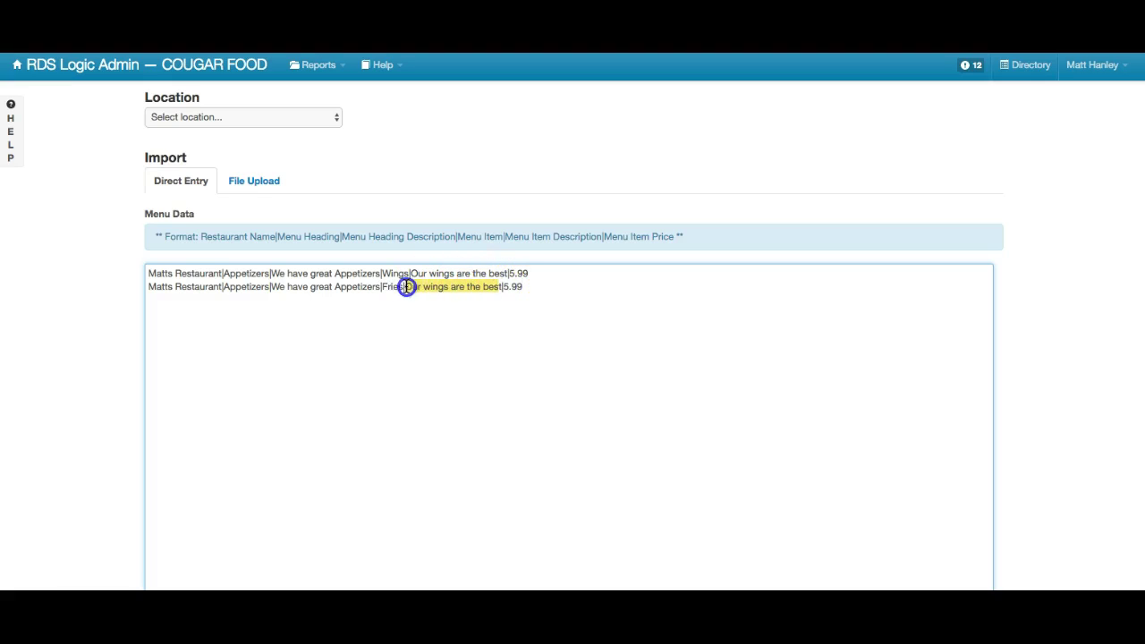
pyautogui.press('BackSpace')
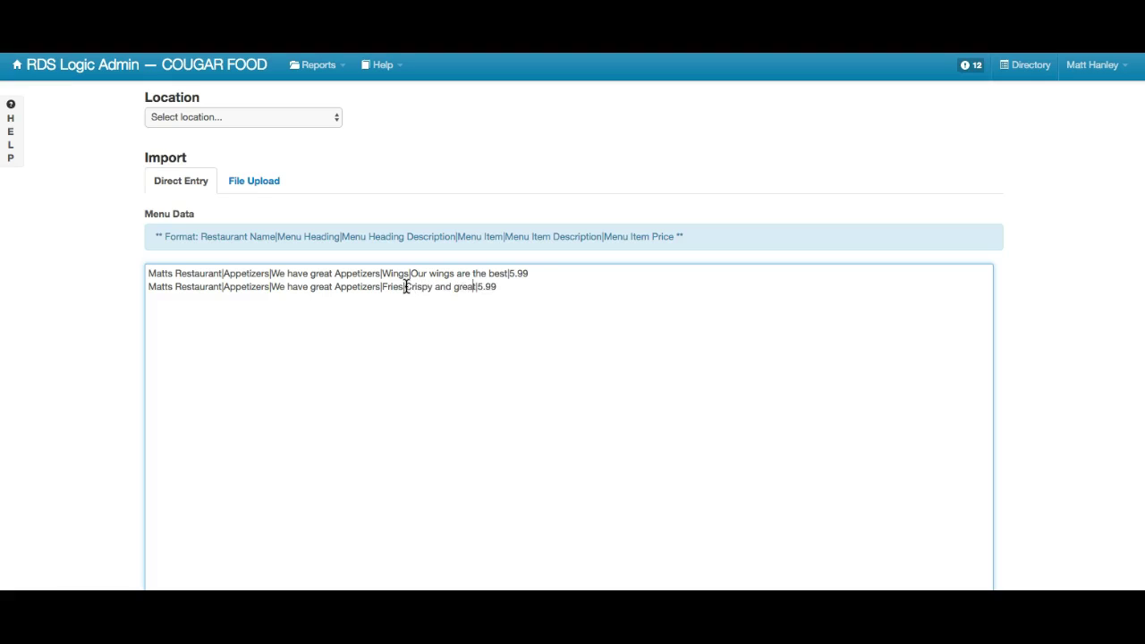
# Preview the Matts Restaurant Wings and Fries data, then begin the import.
pyautogui.click(523, 288)
pyautogui.scroll(-3, 1082, 357)
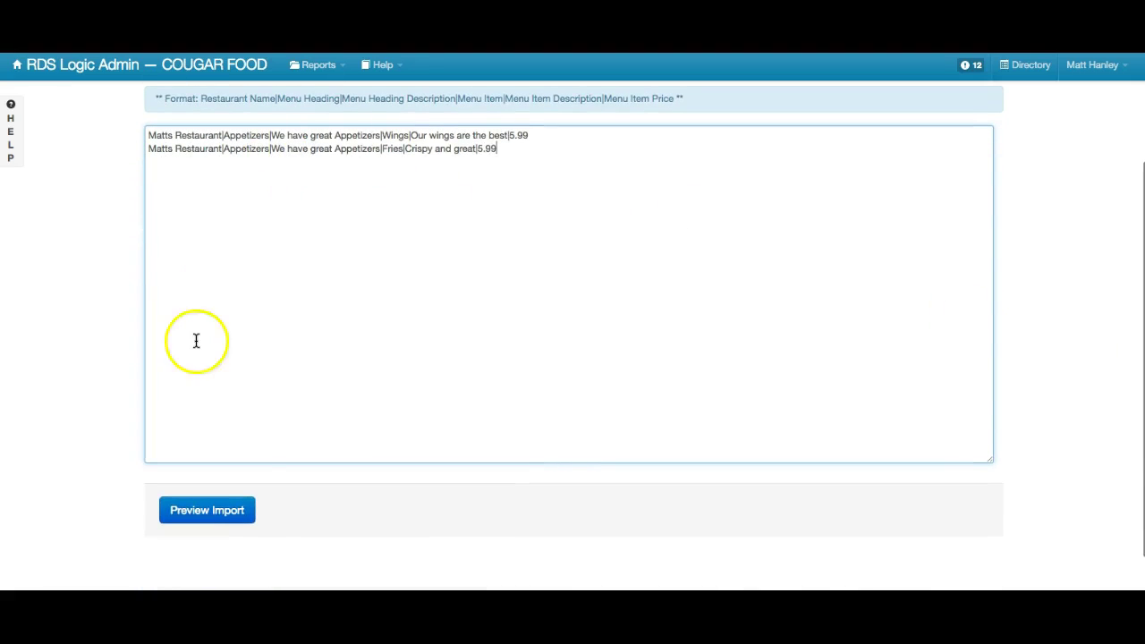
pyautogui.click(226, 516)
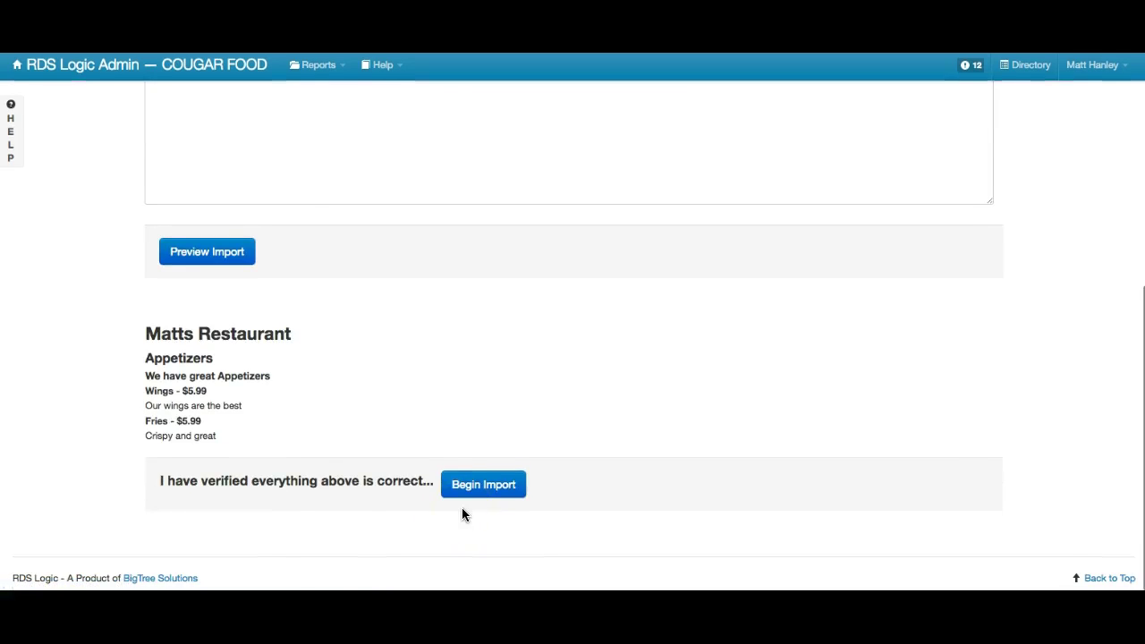
pyautogui.moveTo(244, 439)
pyautogui.mouseDown()
pyautogui.moveTo(140, 365)
pyautogui.moveTo(139, 343)
pyautogui.mouseUp()
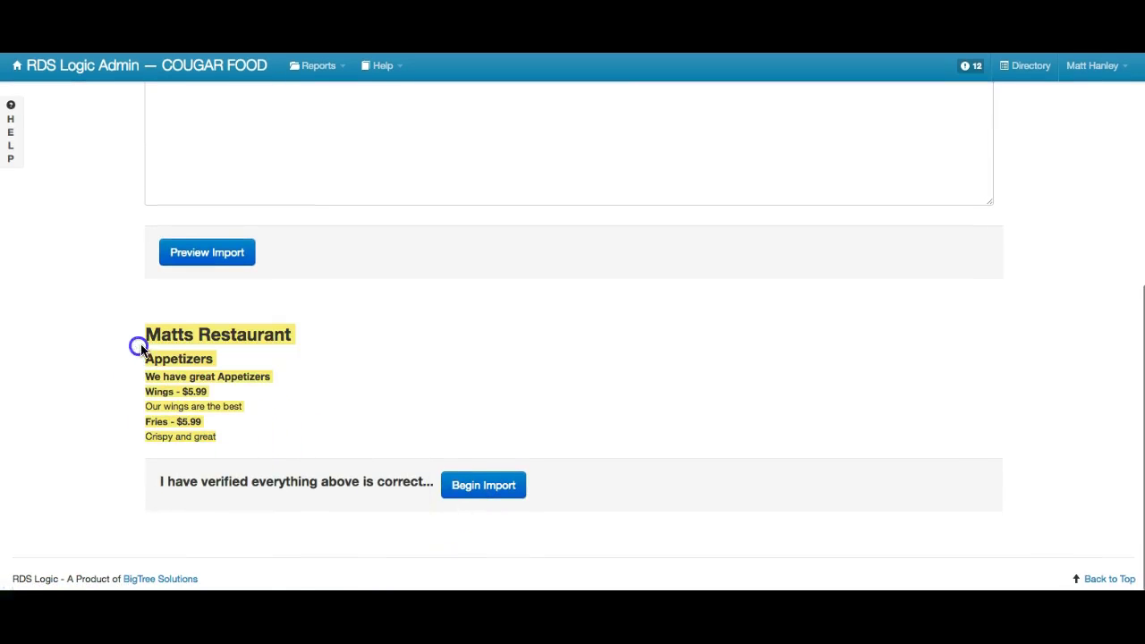
pyautogui.click(482, 485)
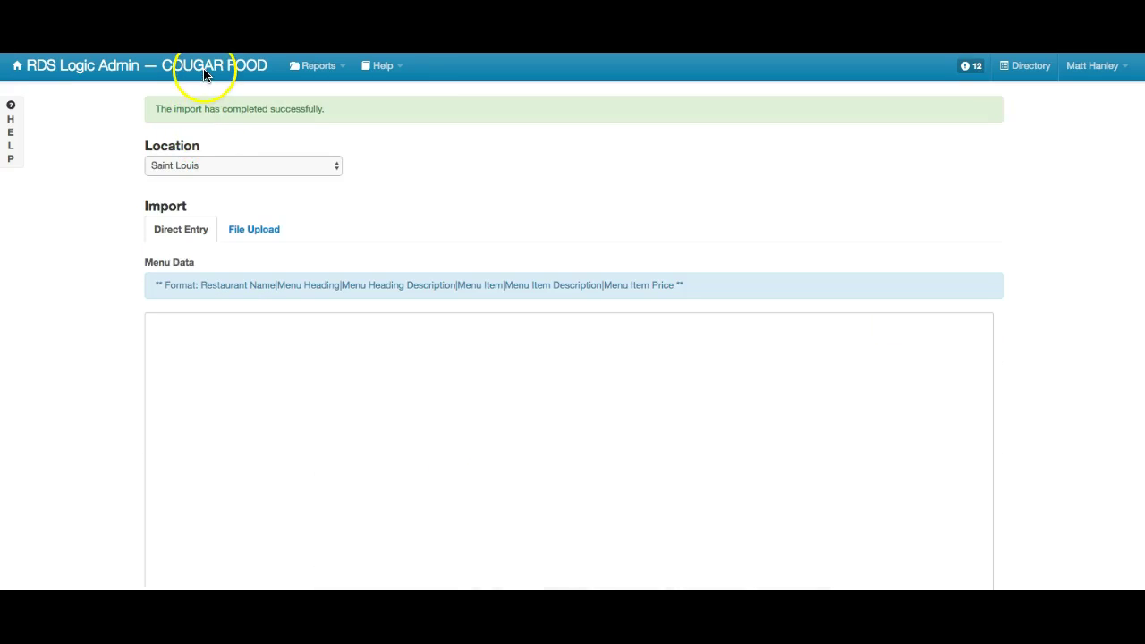
# In Menus, choose the Saint Louis location and select the Matts Restaurant menu.
pyautogui.click(197, 79)
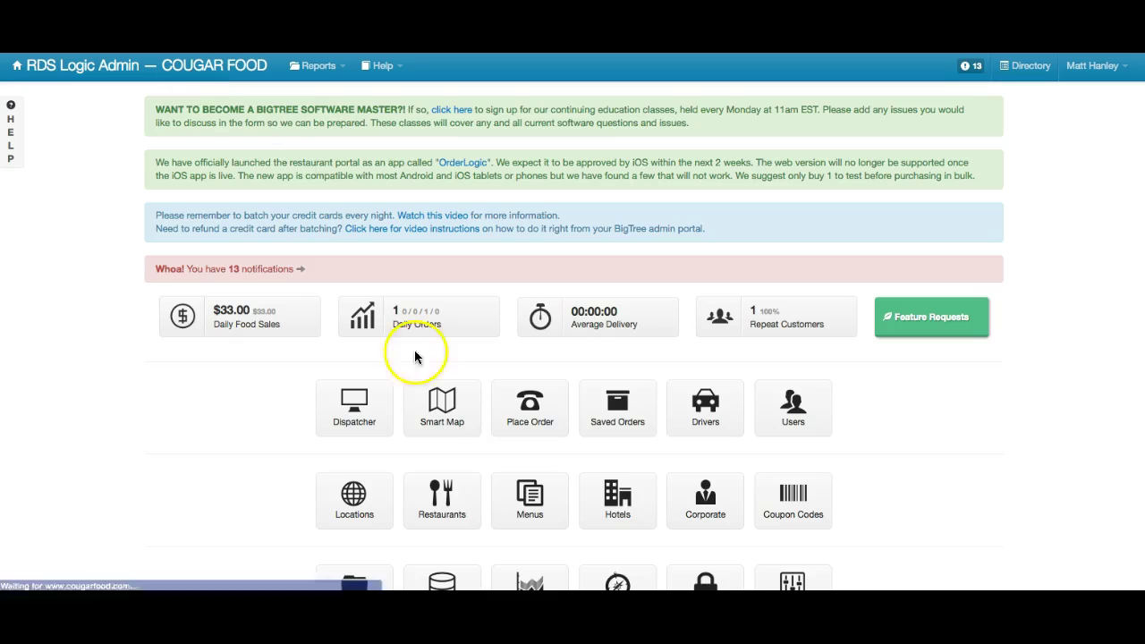
pyautogui.scroll(-2, 536, 474)
pyautogui.click(541, 454)
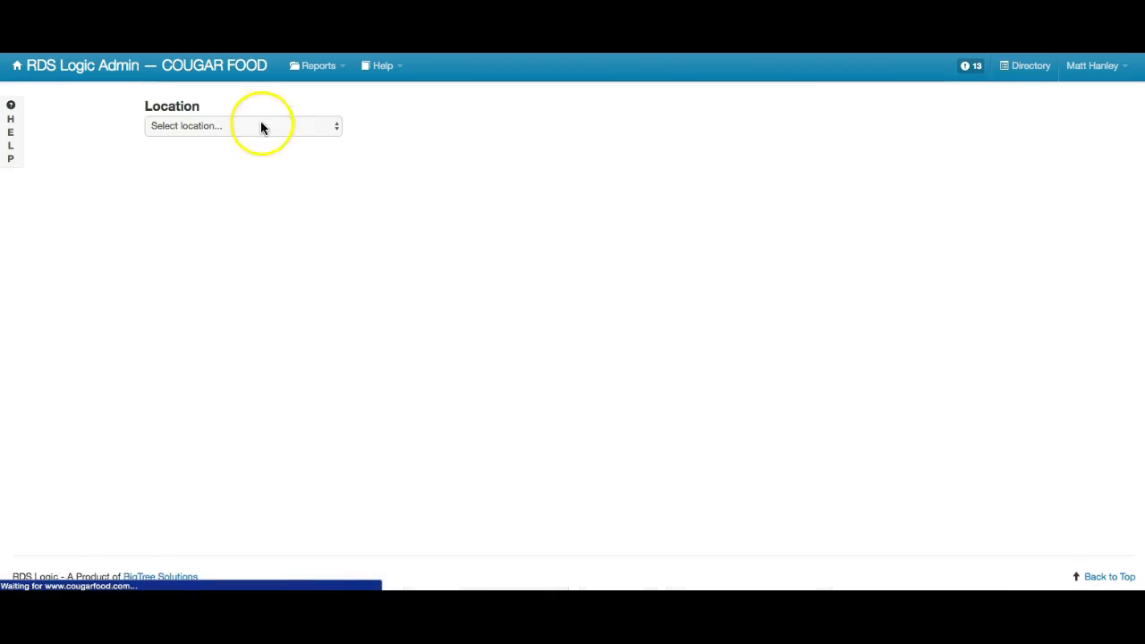
pyautogui.click(256, 122)
pyautogui.click(232, 204)
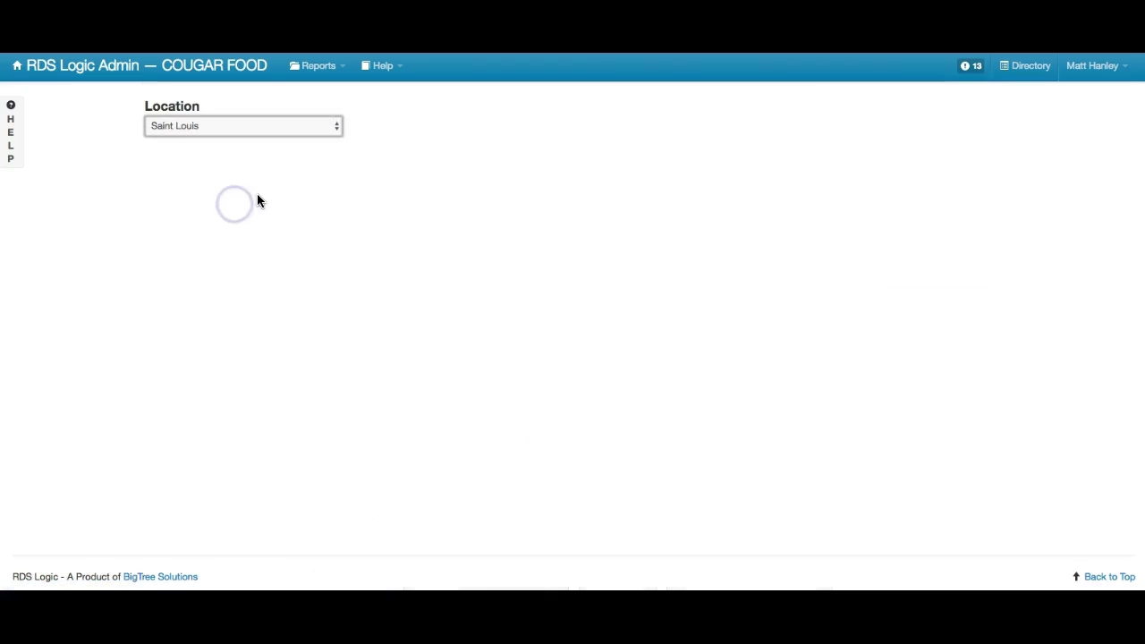
pyautogui.click(253, 183)
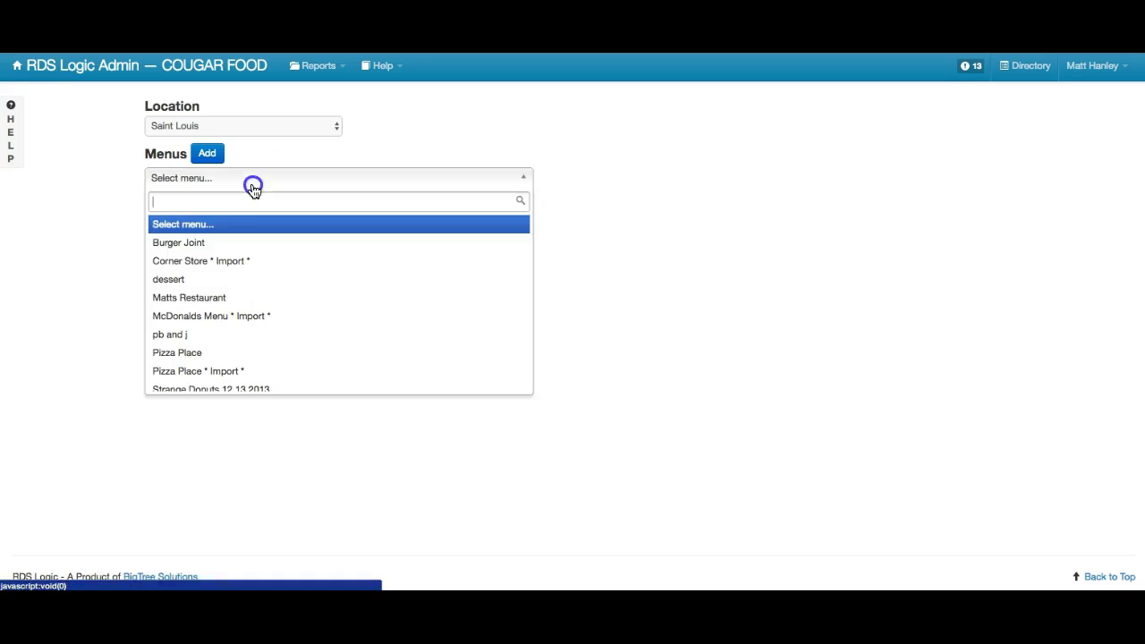
pyautogui.click(238, 301)
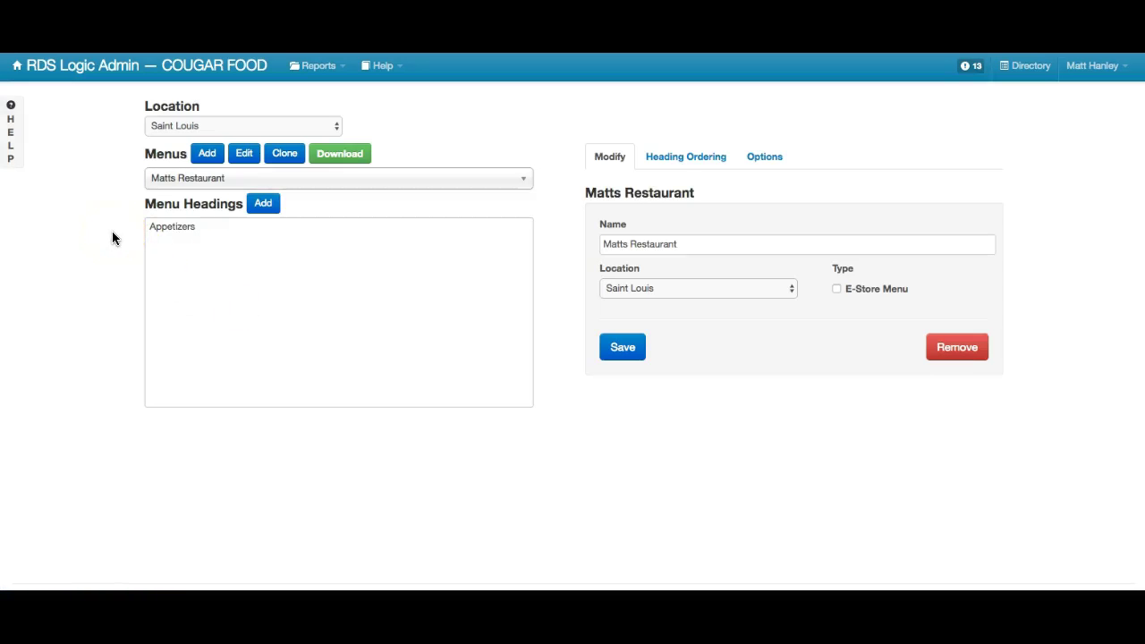